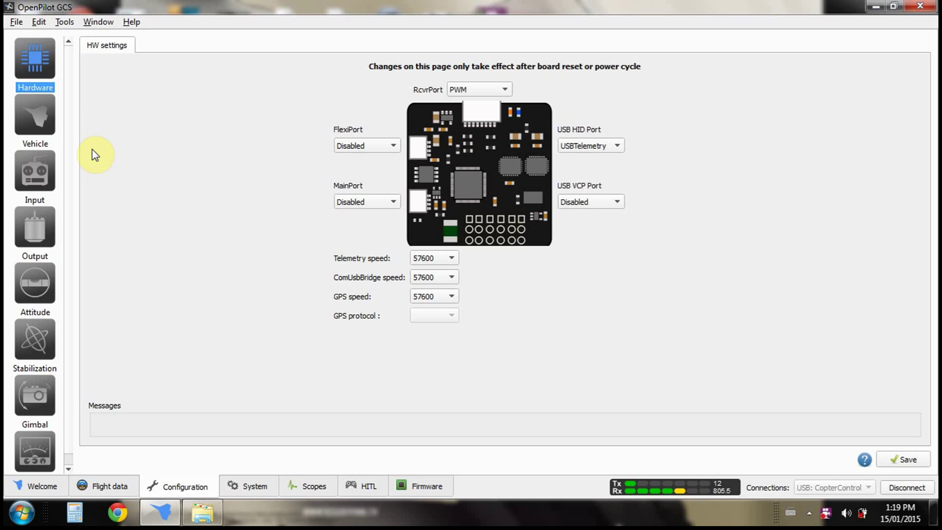
left_click(16, 22)
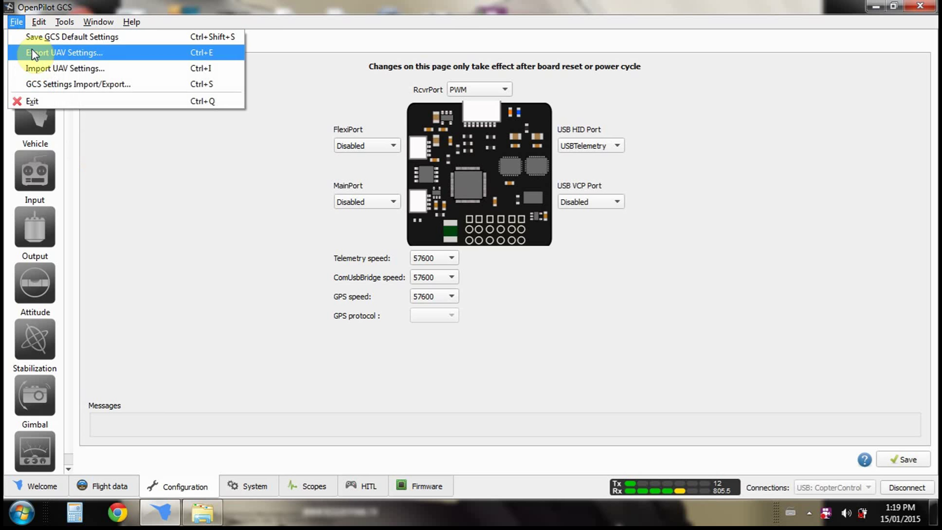
left_click(36, 69)
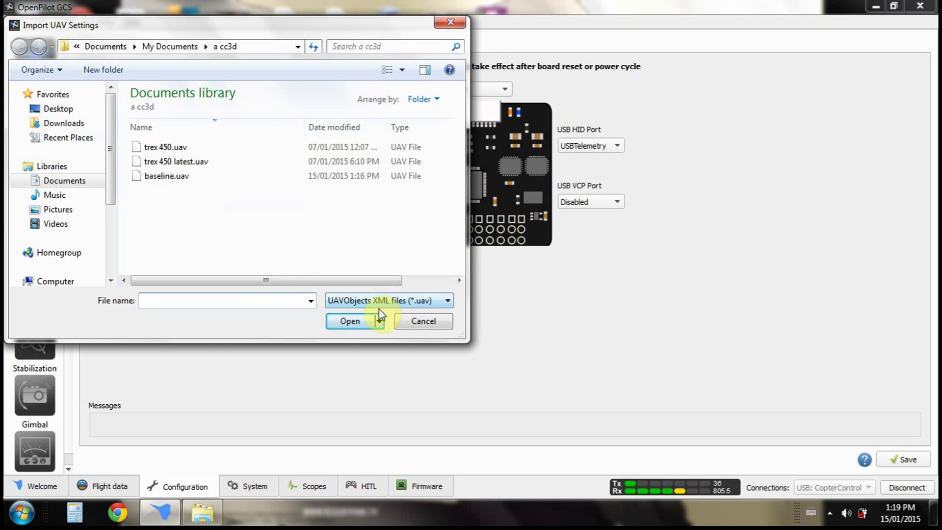
left_click(449, 21)
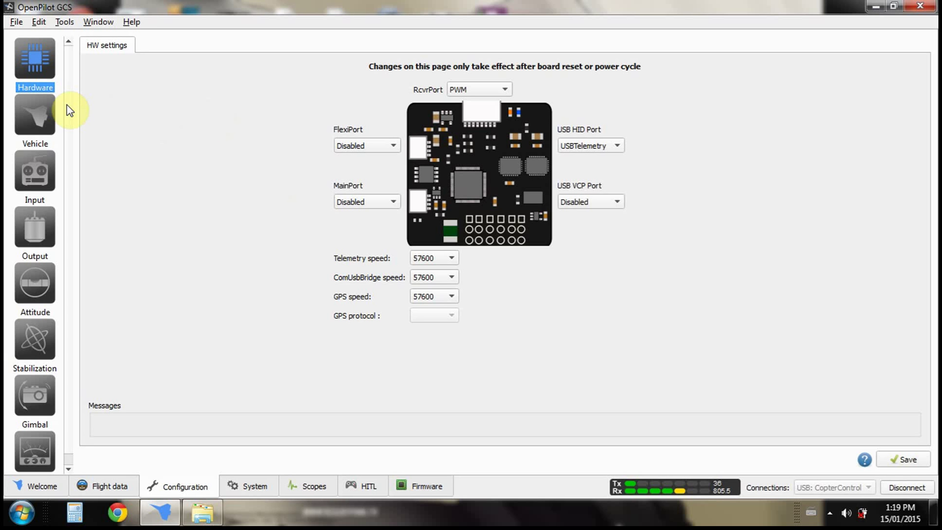
left_click(39, 118)
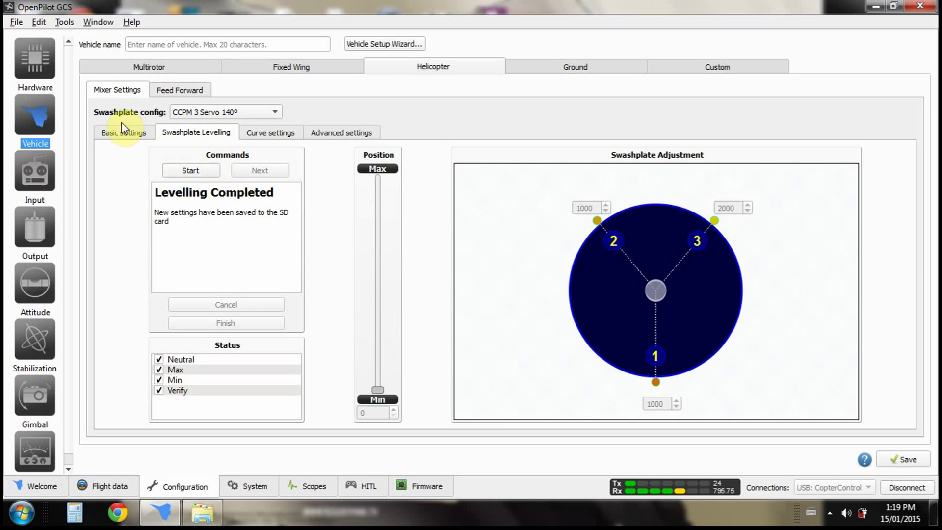
left_click(190, 171)
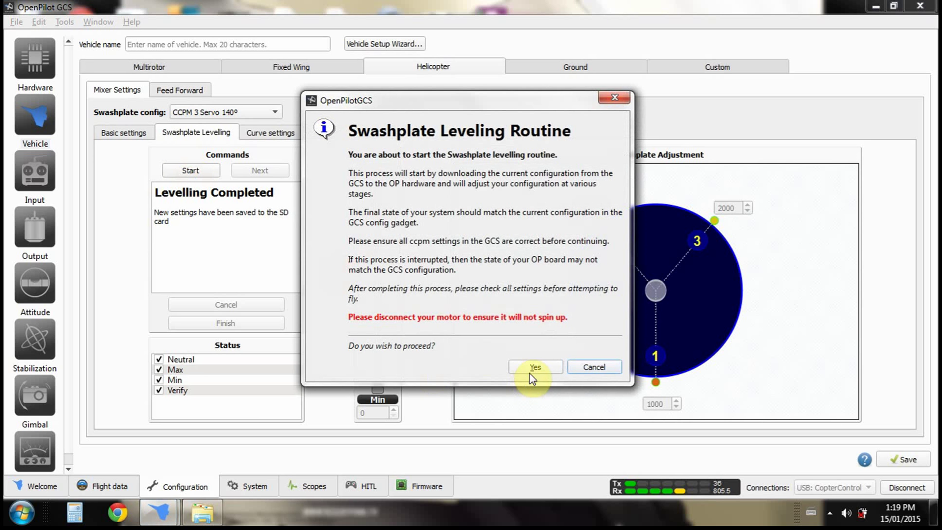
left_click(533, 367)
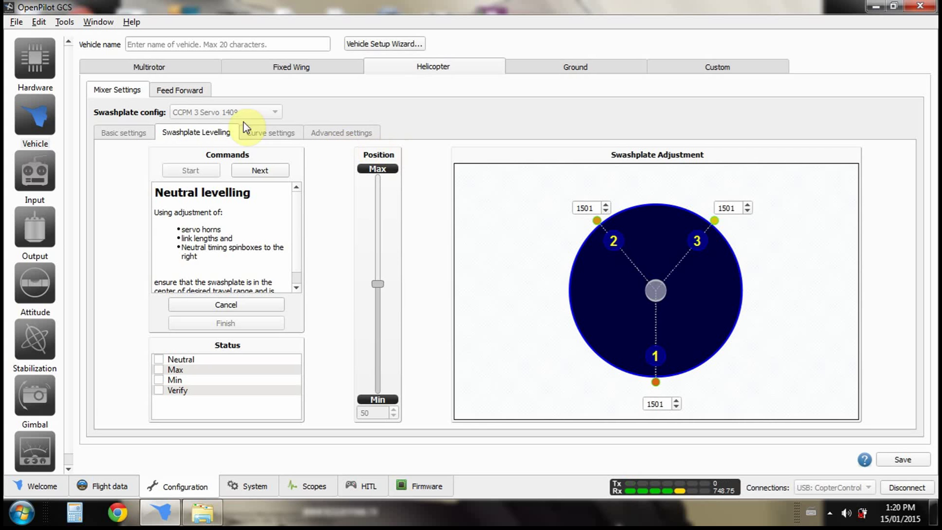
left_click(248, 305)
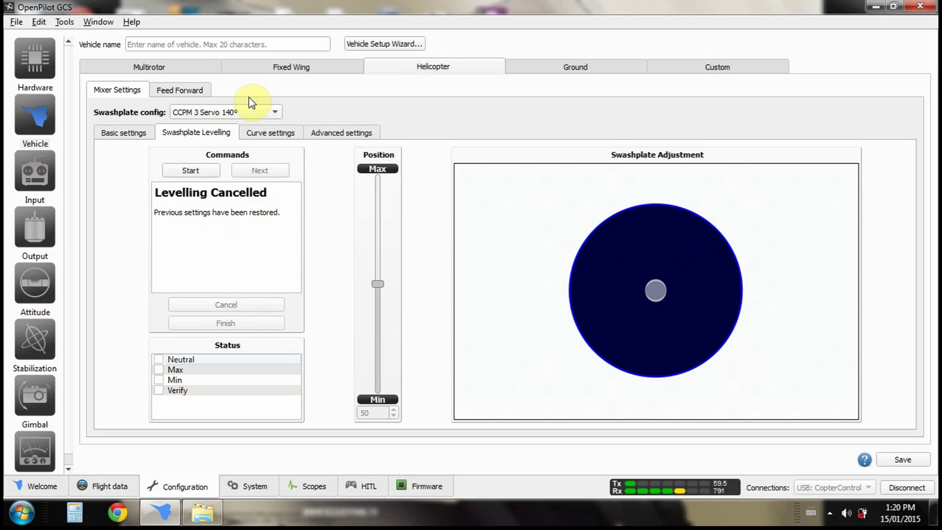
Step: Set the helicopter's swashplate configuration to CCPM 3 Servo 120º and check its basic settings
left_click(249, 116)
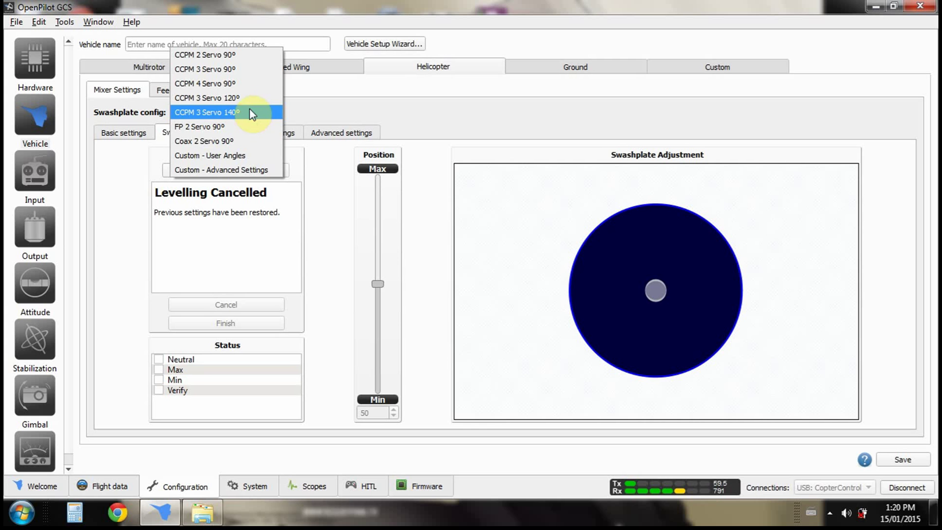
left_click(251, 101)
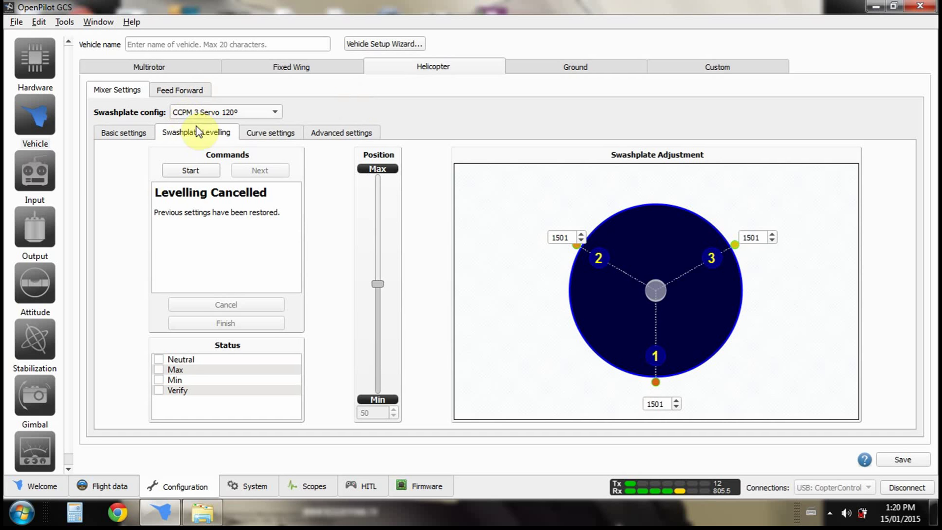
left_click(139, 135)
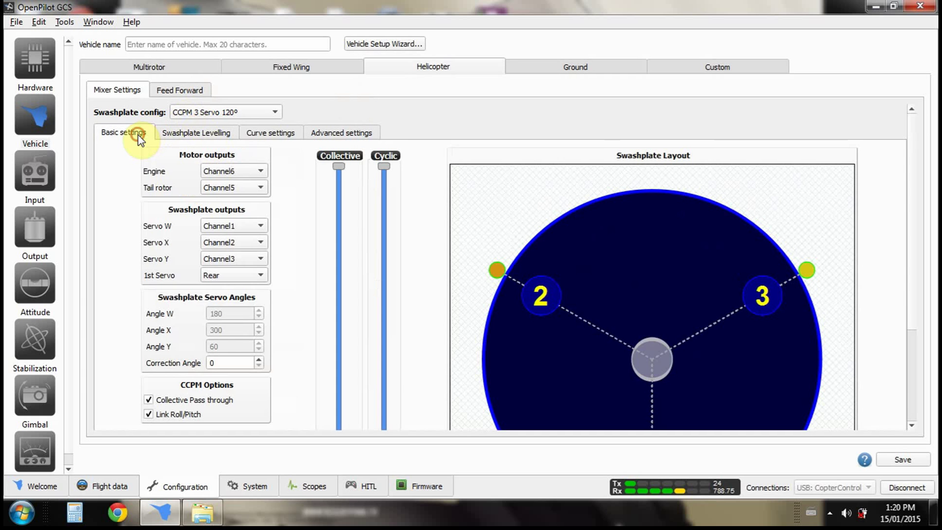
left_click(186, 131)
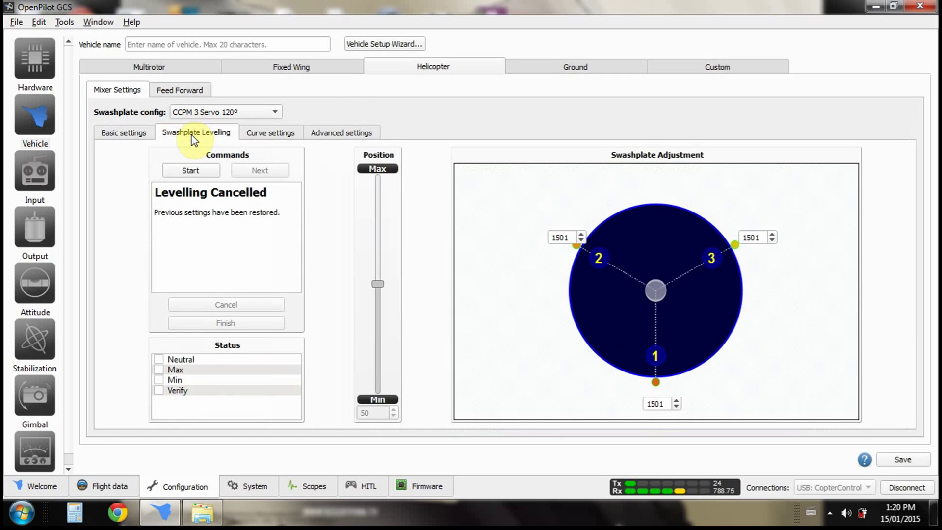
Step: Run the swashplate levelling routine through neutral, max and min to verification at position 7, and save the vehicle settings
left_click(191, 168)
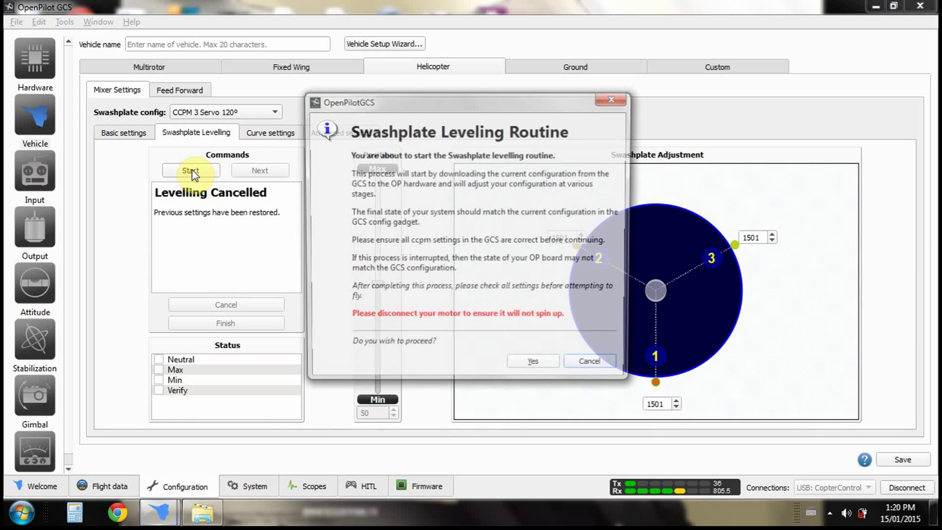
left_click(536, 369)
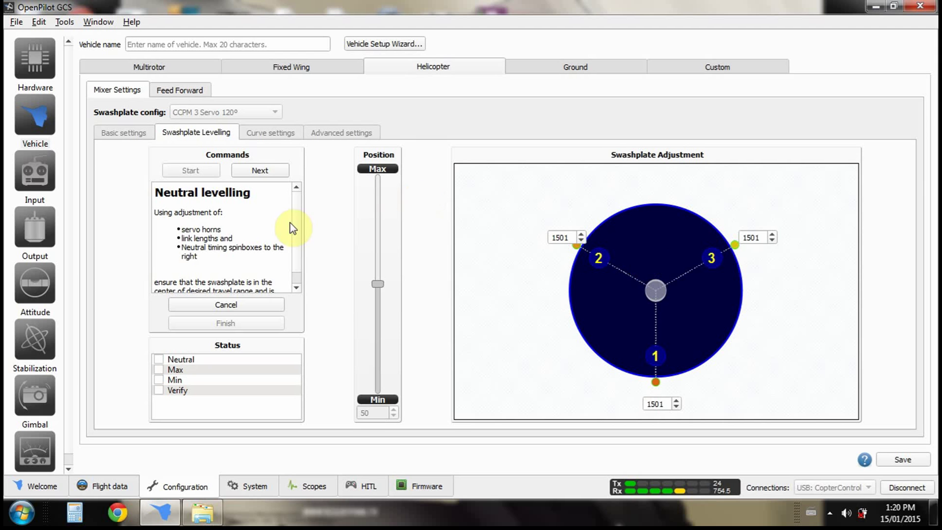
left_click(271, 174)
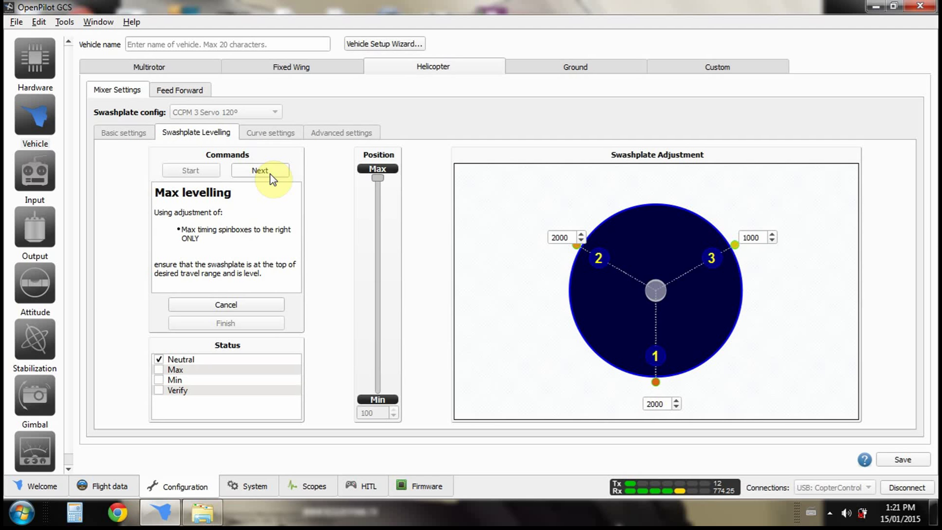
left_click(272, 180)
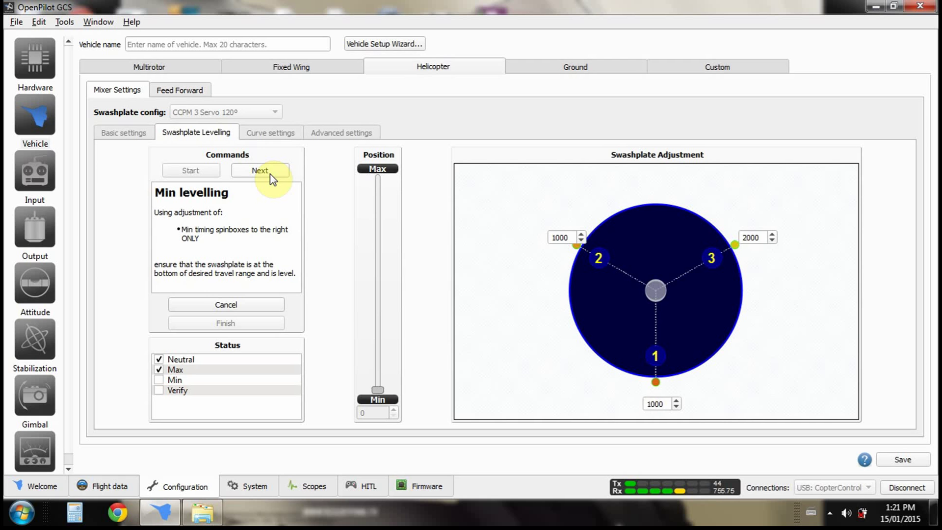
left_click(270, 175)
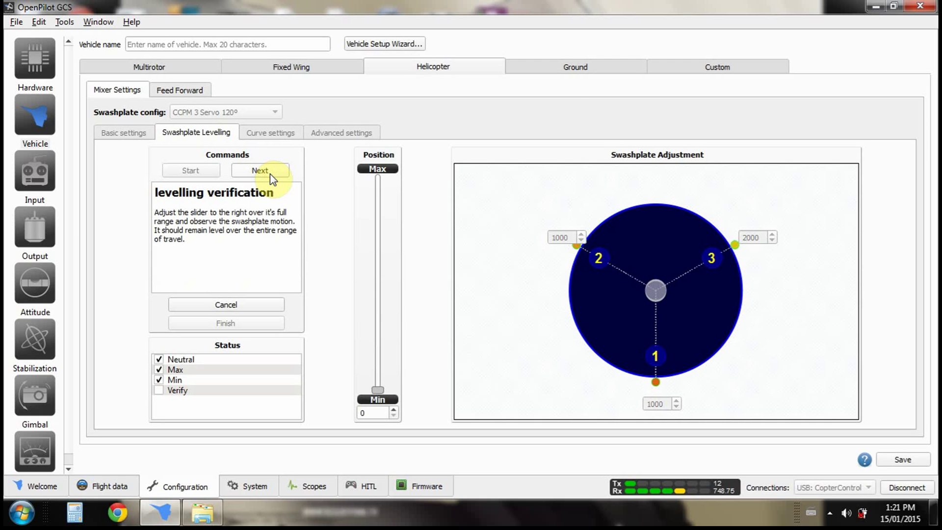
mouse_move(380, 387)
left_mouse_down()
mouse_move(400, 189)
mouse_move(387, 376)
left_mouse_up()
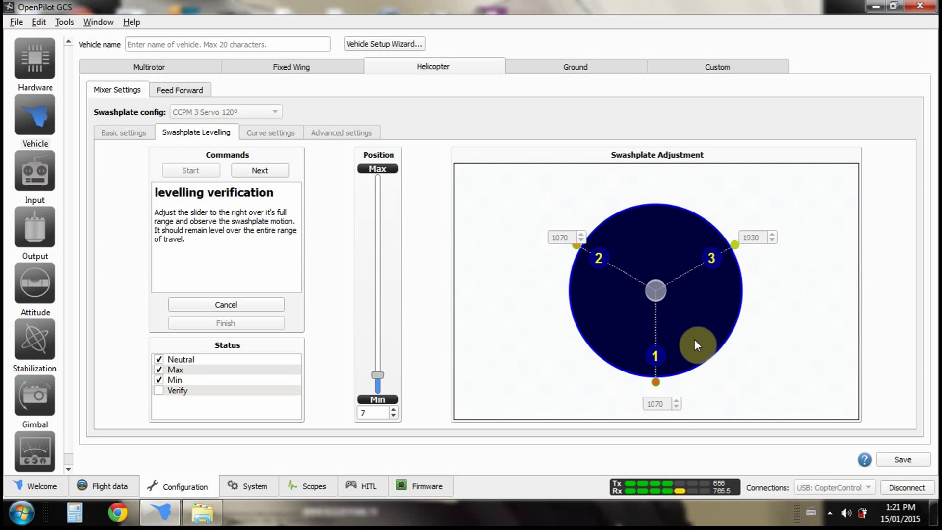
left_click(903, 461)
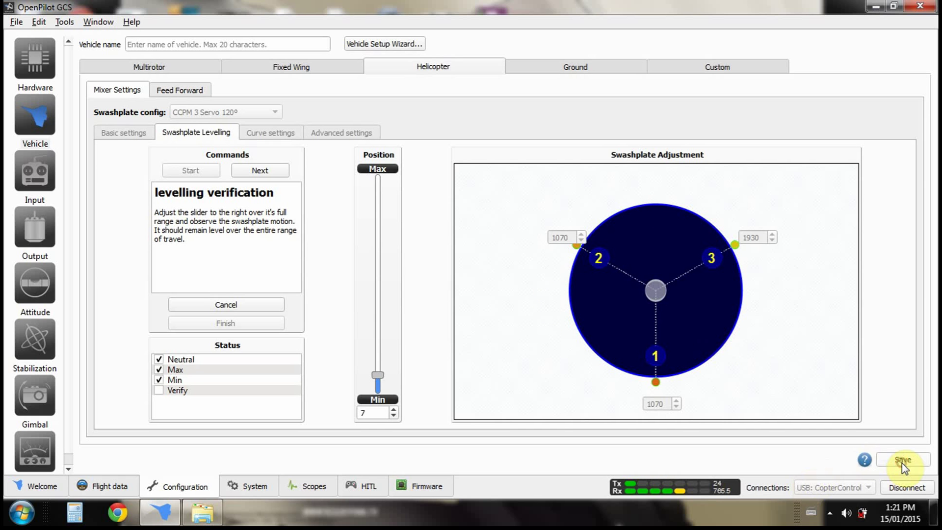
Step: In the input configuration's flight mode switch settings, set Roll, Pitch and Yaw of Stabilized 1 to Rate
left_click(32, 174)
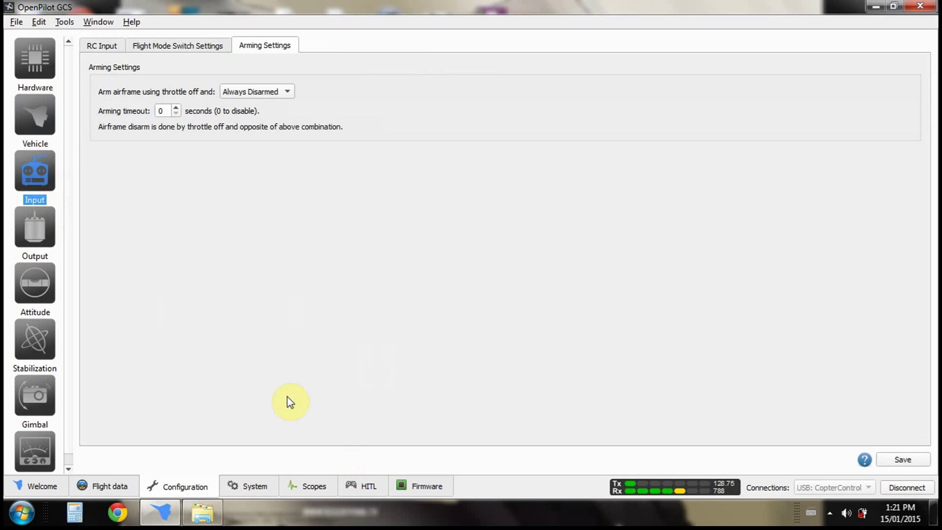
left_click(108, 47)
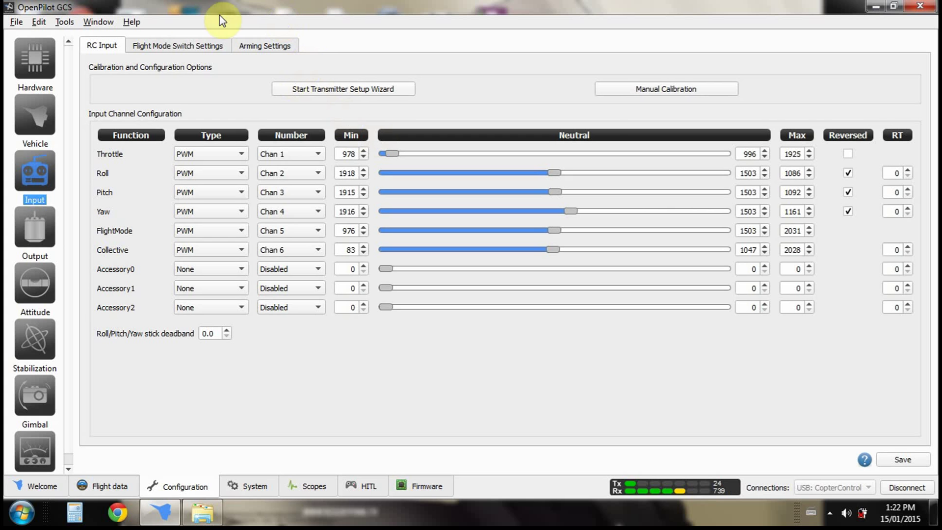
left_click(188, 51)
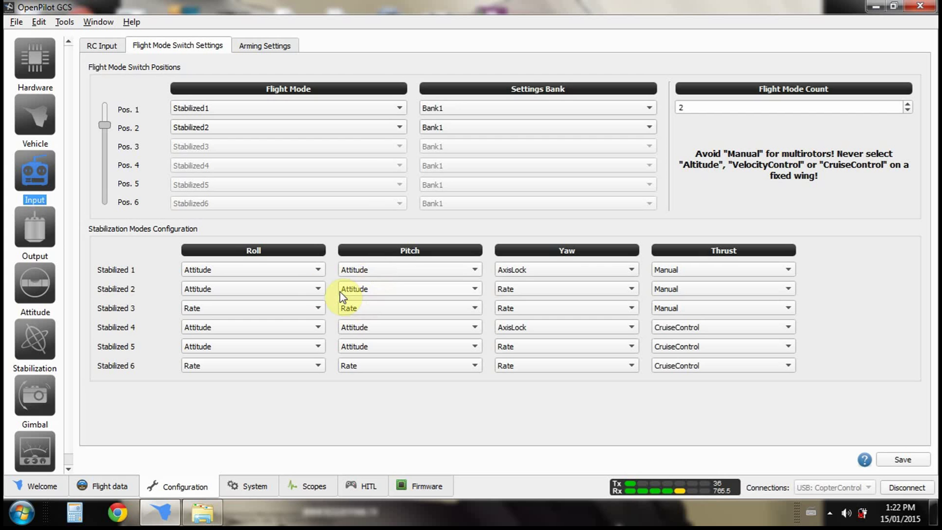
left_click(301, 268)
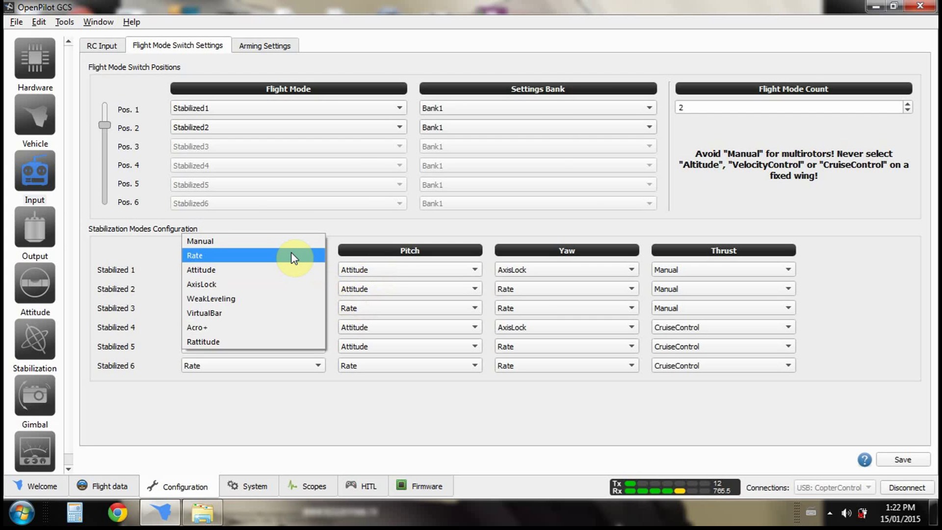
left_click(290, 255)
left_click(381, 269)
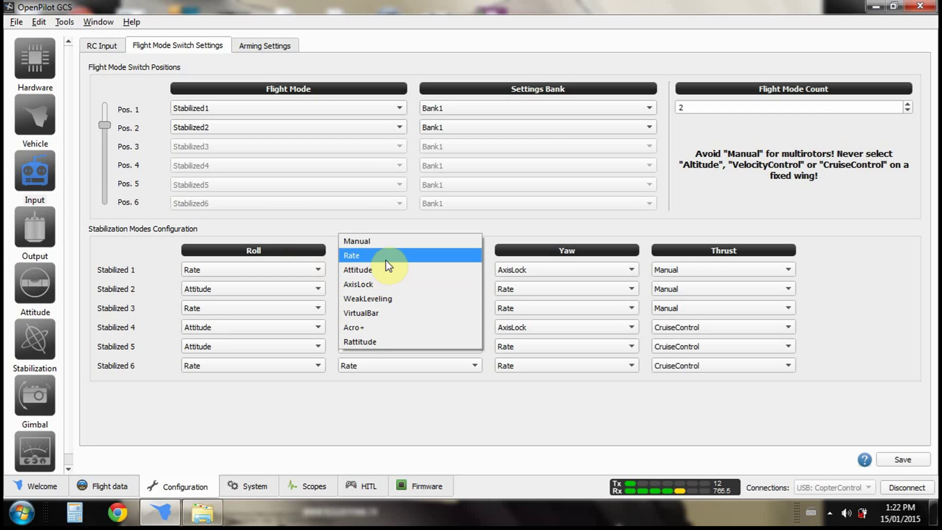
left_click(388, 256)
left_click(513, 271)
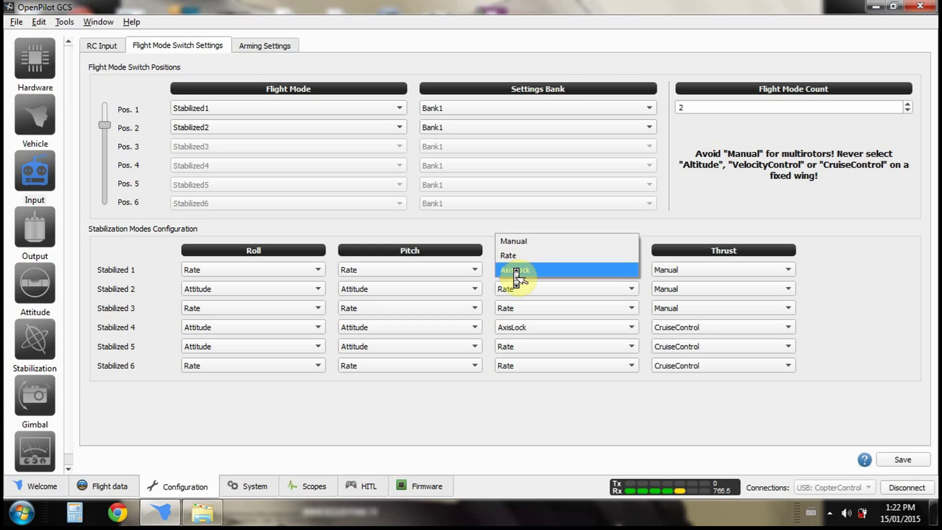
left_click(510, 255)
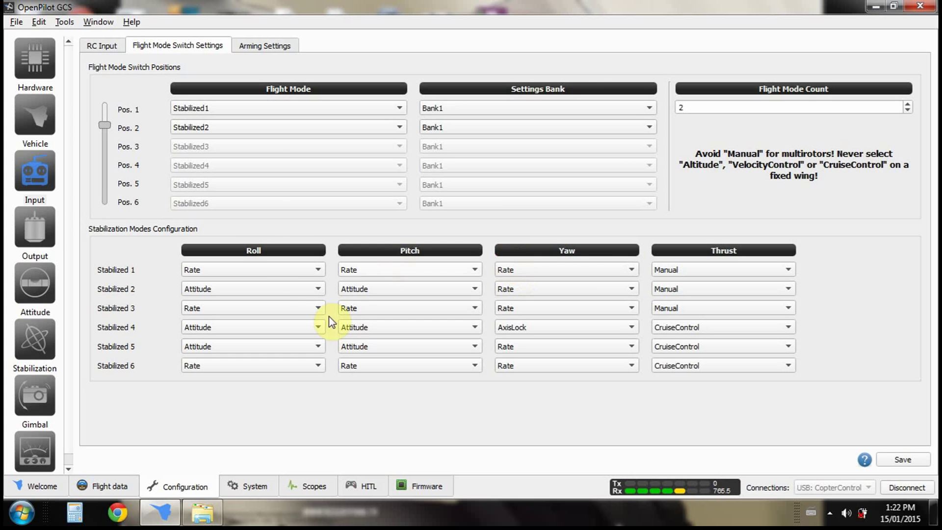
Step: Set Roll, Pitch and Yaw of Stabilized 2 to Manual
left_click(266, 289)
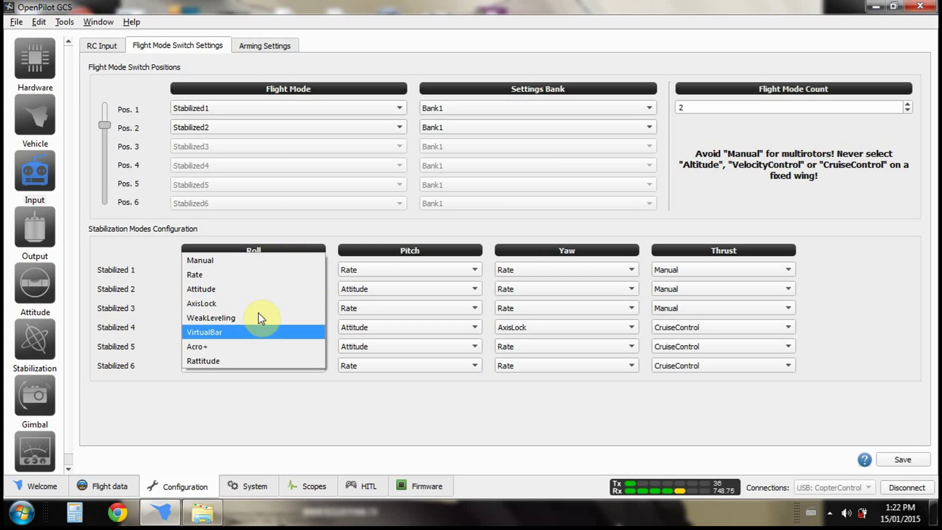
left_click(266, 265)
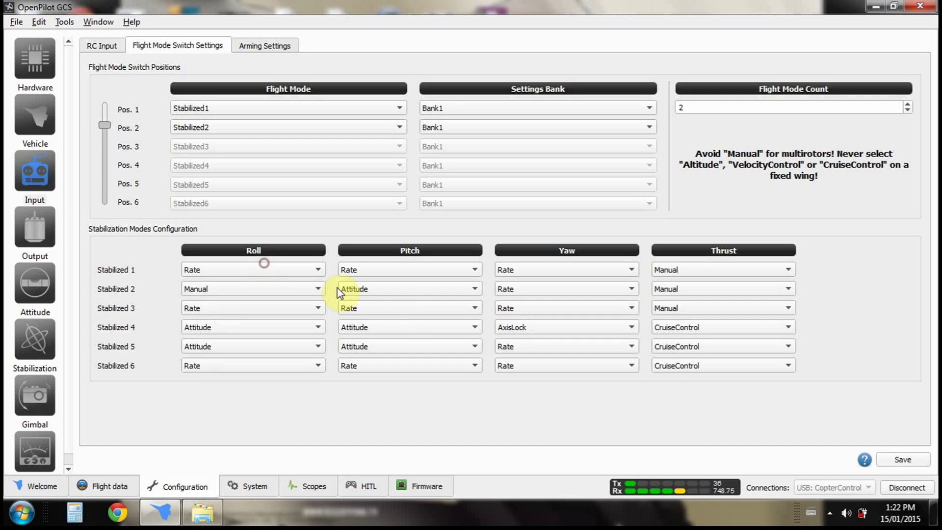
left_click(407, 292)
left_click(423, 267)
left_click(532, 291)
left_click(533, 276)
left_click(356, 289)
left_click(363, 292)
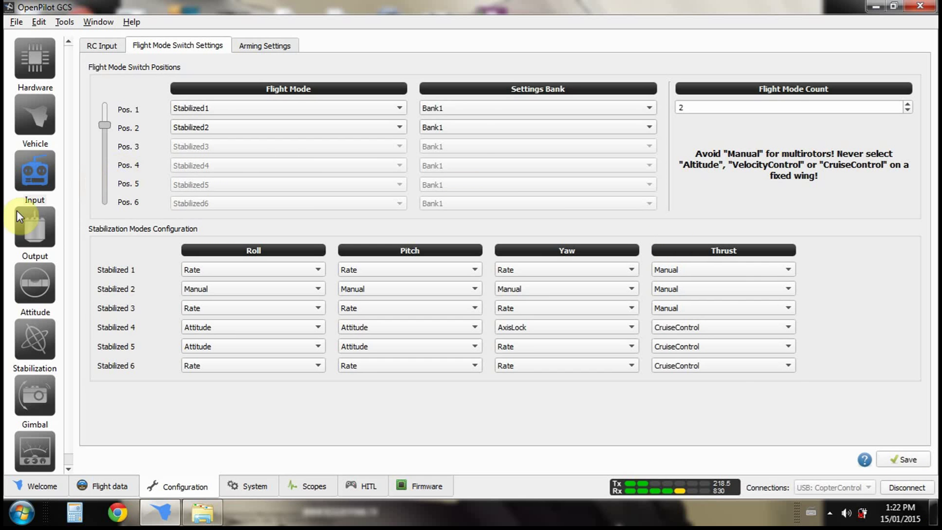
Step: Open the output channel configuration and save its settings to the board
left_click(26, 228)
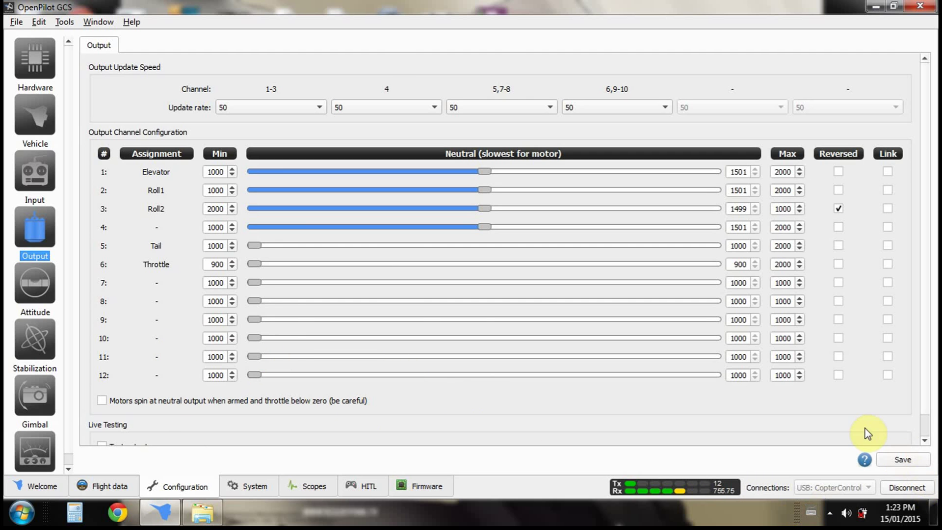
left_click(901, 460)
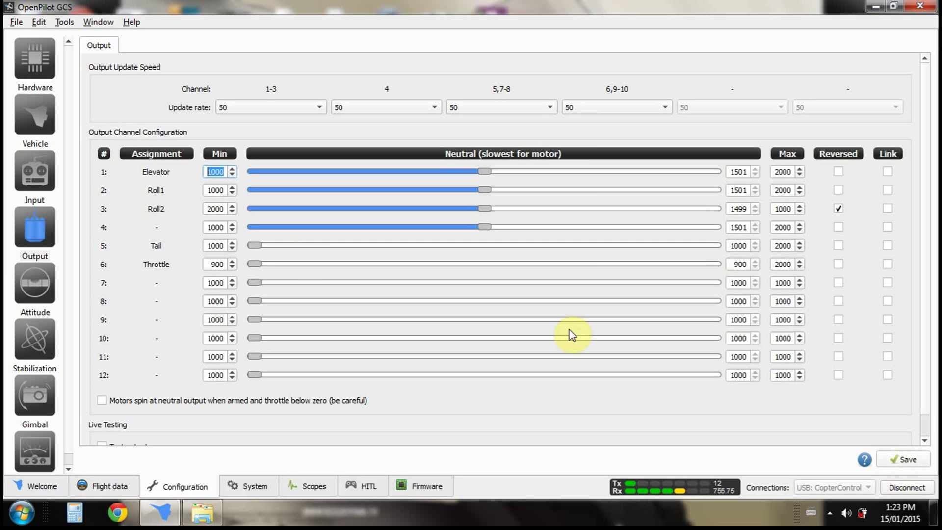
Step: Examine the attitude calibration options, then the basic and expert stabilization settings, including gyro noise filtering, axis lock and weak leveling
left_click(36, 284)
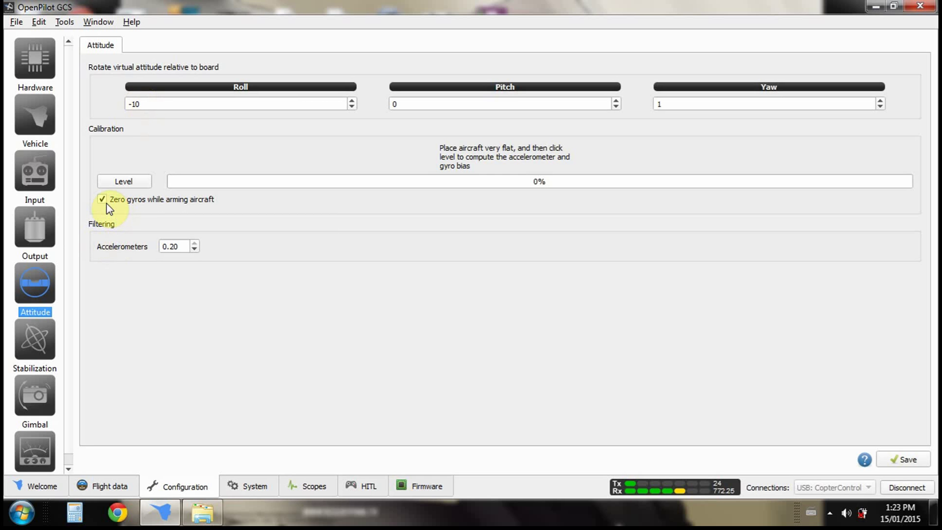
mouse_move(108, 208)
left_click(43, 346)
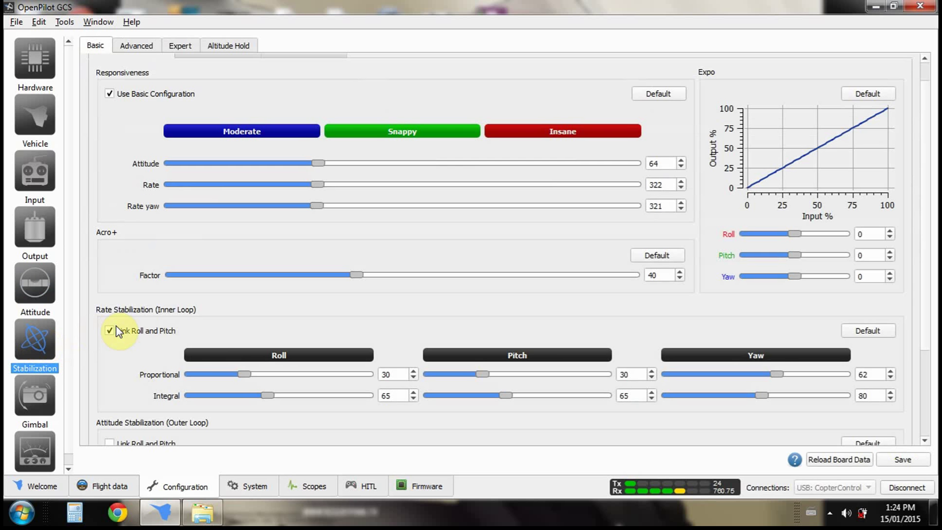
mouse_move(118, 332)
left_click(227, 48)
left_click(183, 44)
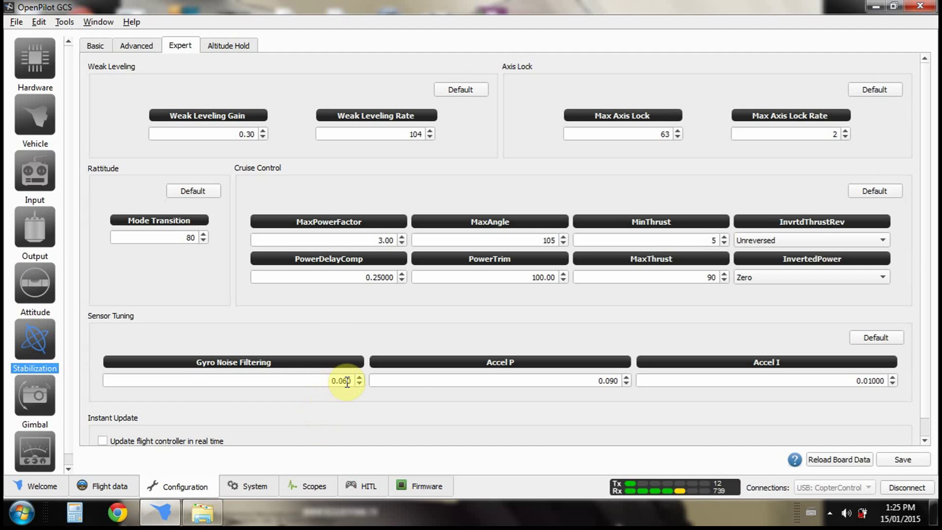
mouse_move(341, 381)
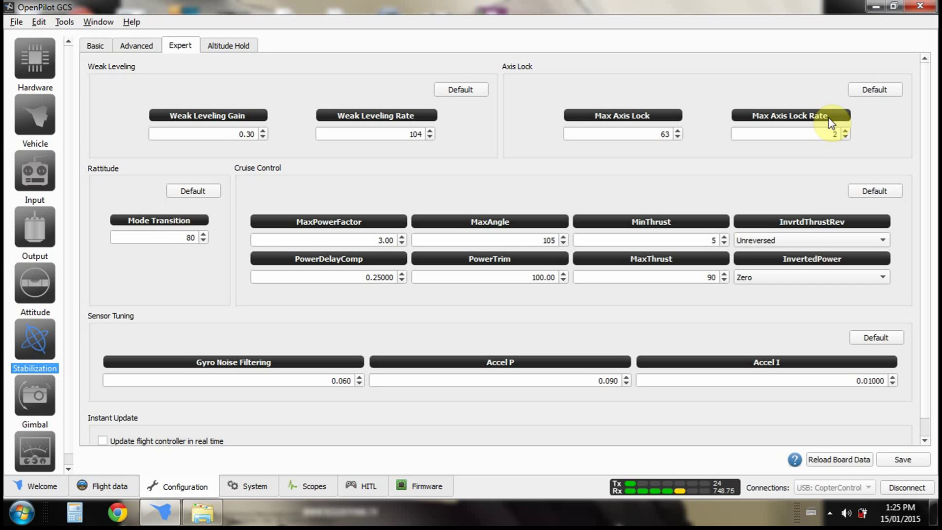
mouse_move(818, 131)
mouse_move(848, 139)
mouse_move(400, 137)
left_click(327, 133)
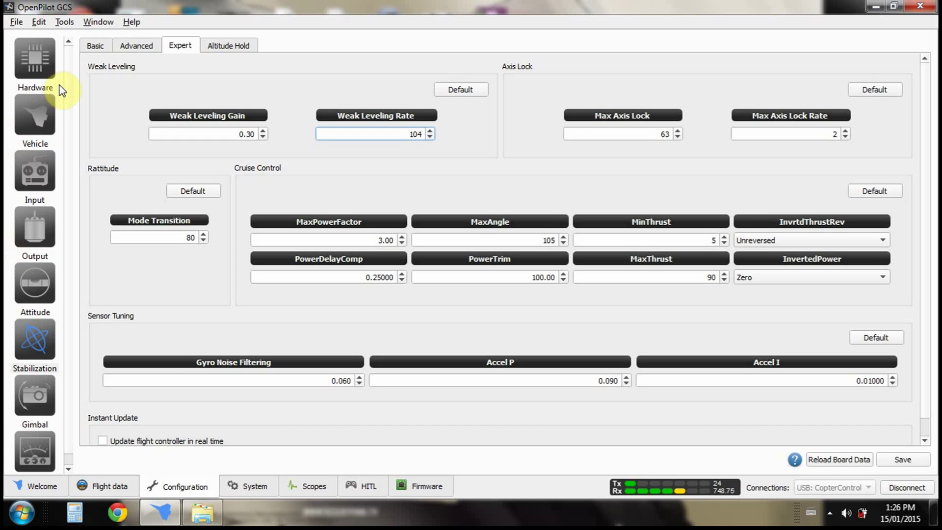
left_click(30, 63)
left_click(31, 107)
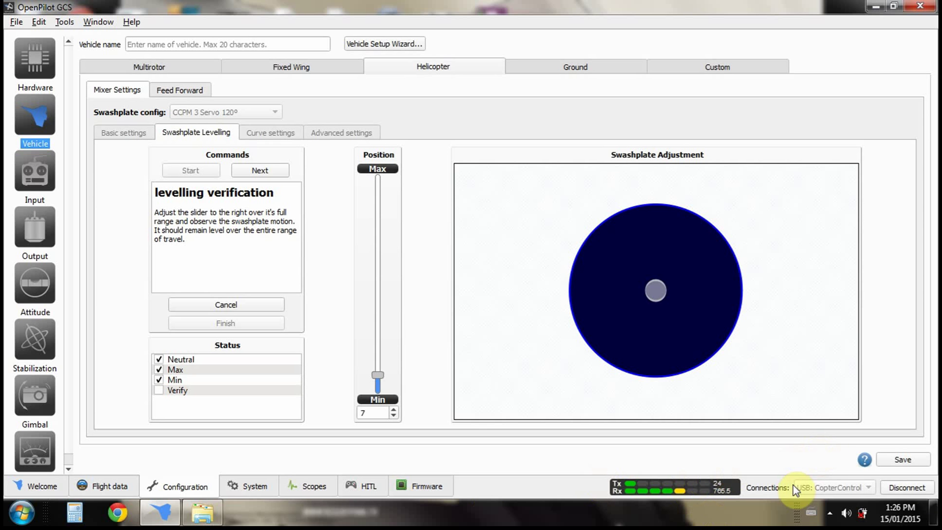
left_click(829, 513)
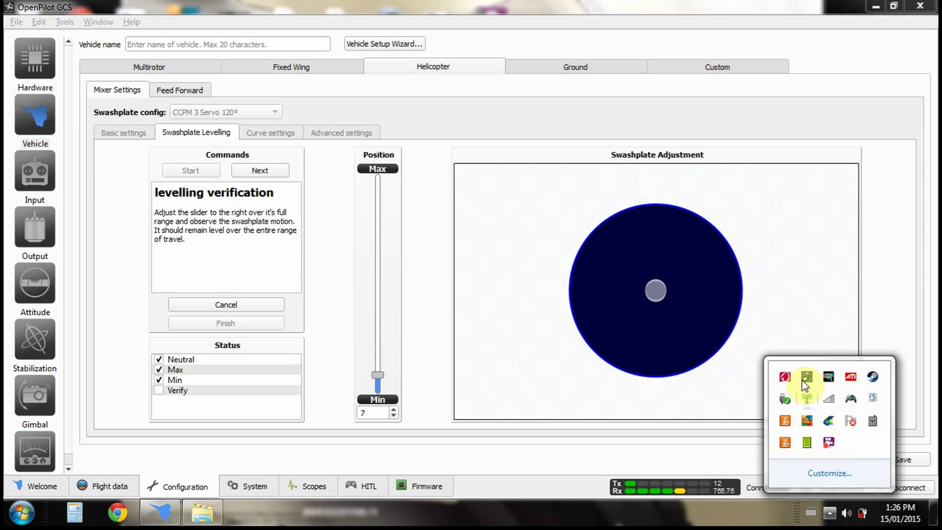